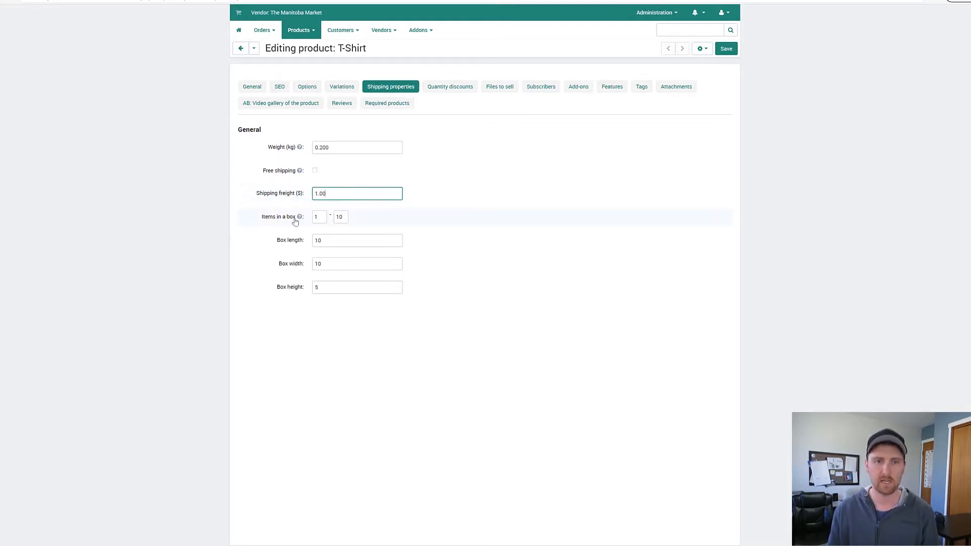
pyautogui.click(323, 220)
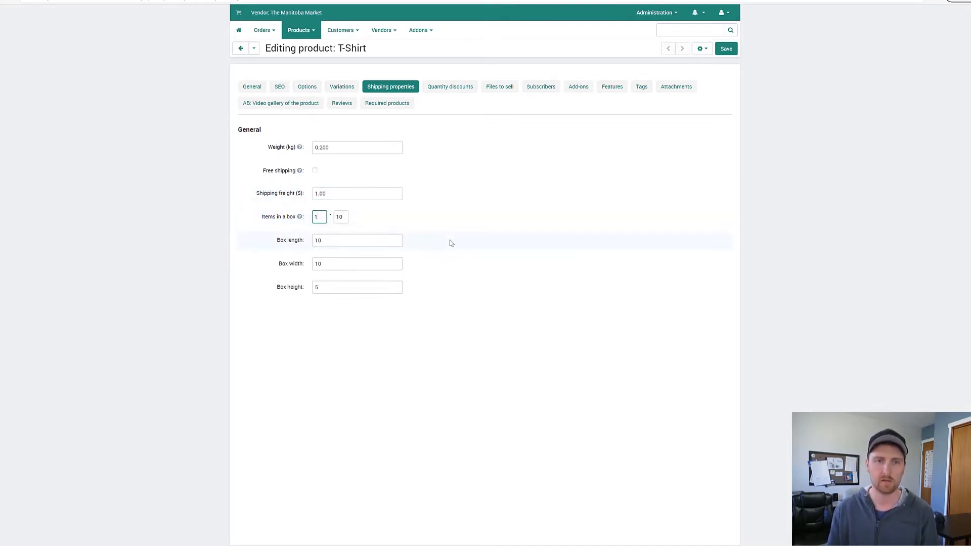
pyautogui.click(451, 243)
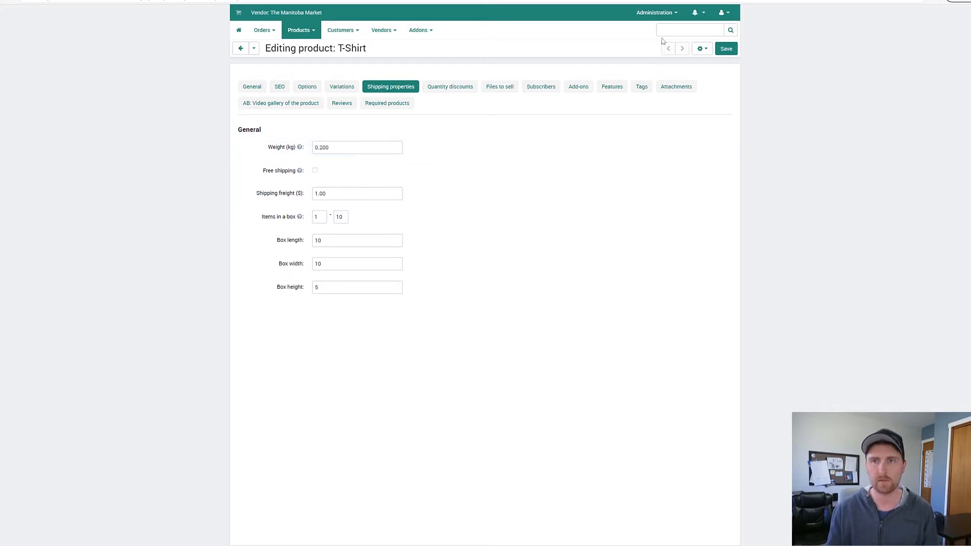
# Step: Leave the T-Shirt product without saving and open the list of shipping methods
pyautogui.moveTo(669, 17)
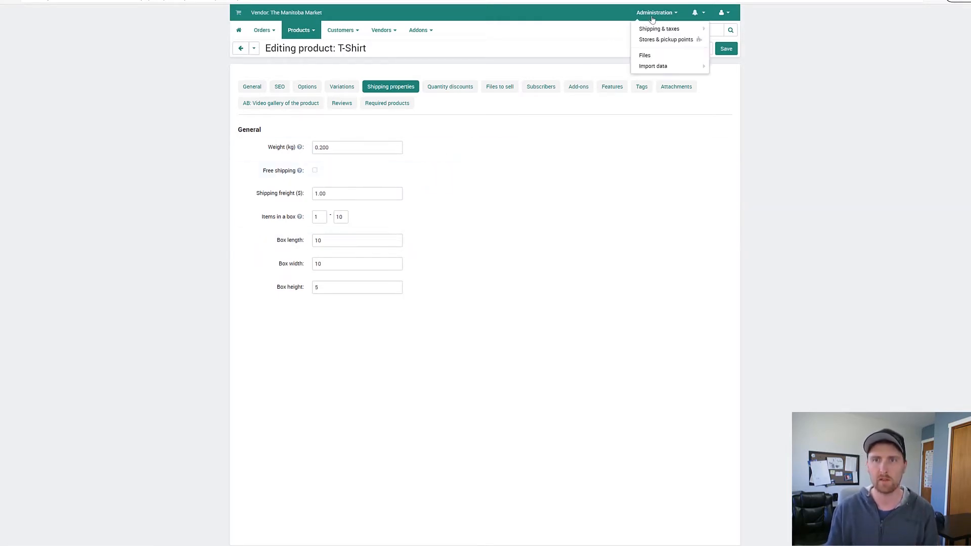
pyautogui.moveTo(654, 32)
pyautogui.click(609, 32)
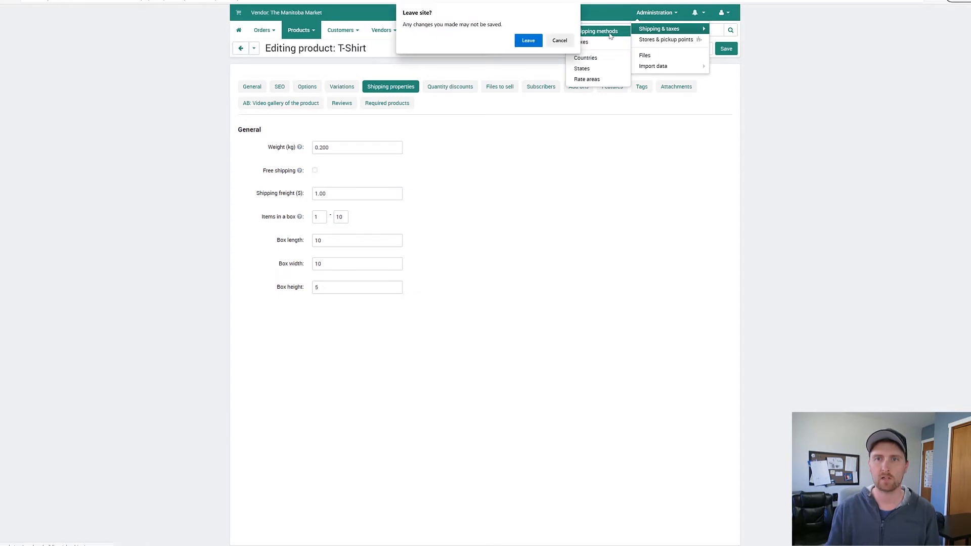
pyautogui.click(529, 40)
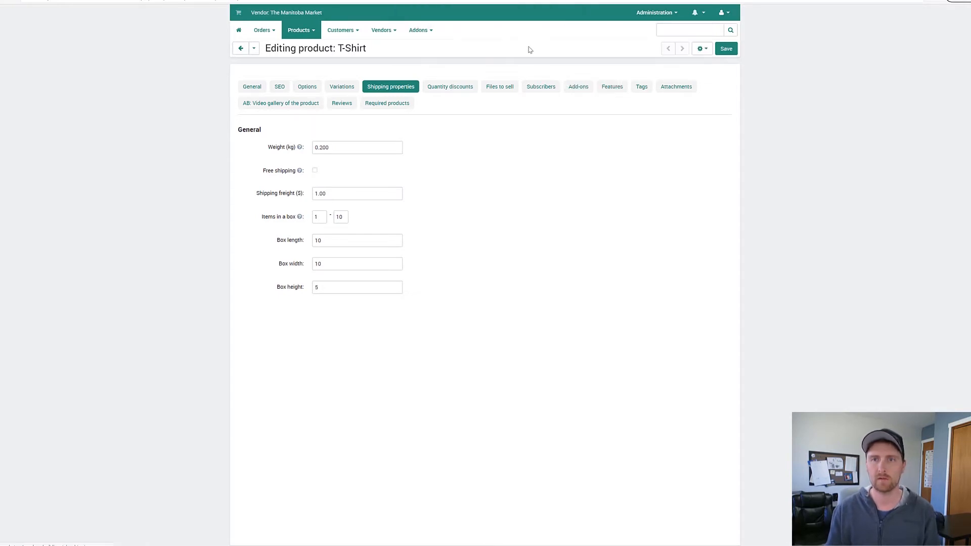
pyautogui.moveTo(641, 14)
pyautogui.moveTo(656, 31)
pyautogui.click(592, 33)
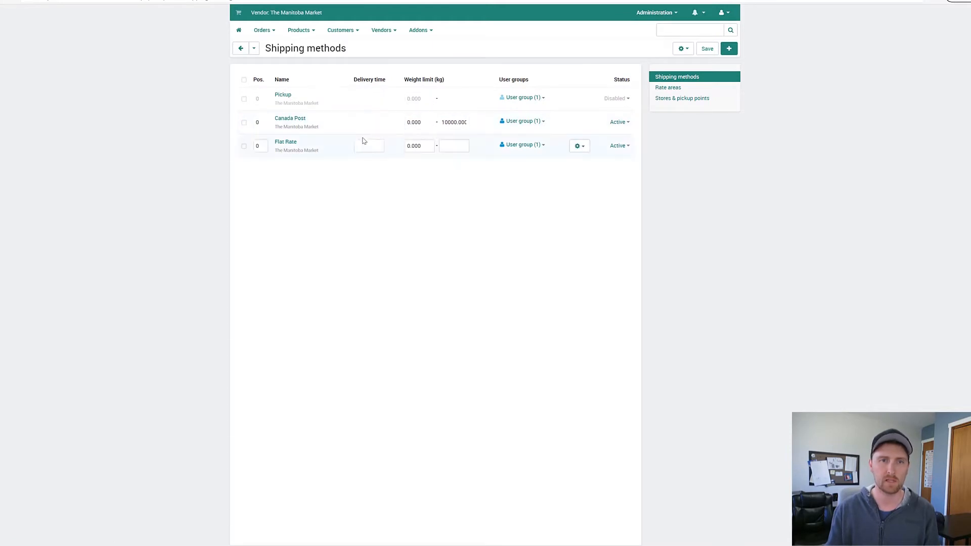
# Step: Open the Flat Rate shipping method, go over its general settings and show its shipping time and rates
pyautogui.click(294, 144)
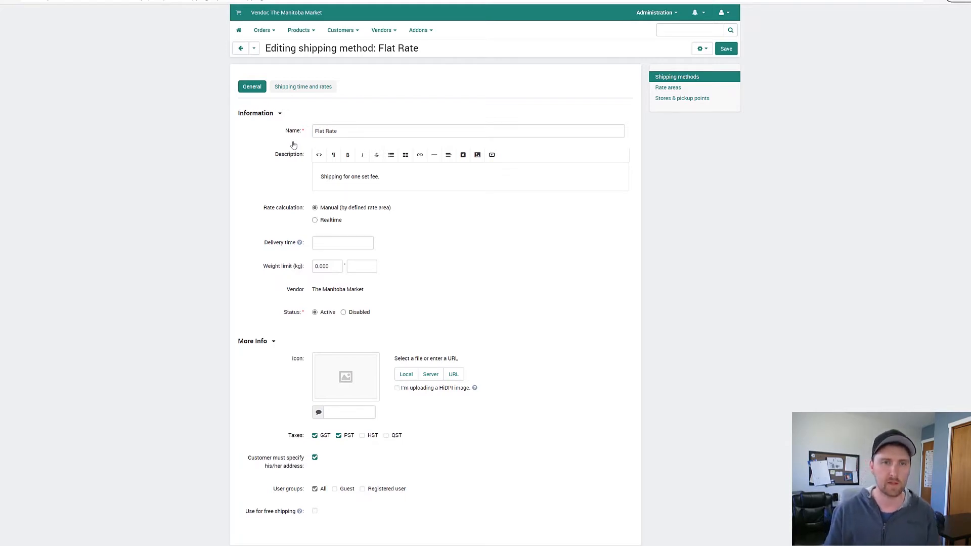
pyautogui.click(347, 133)
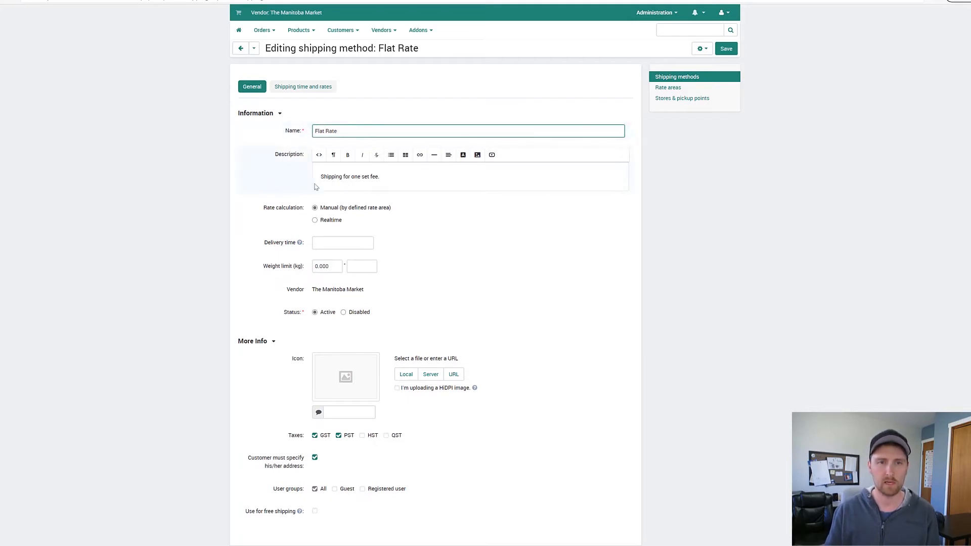
pyautogui.scroll(-1, 370, 208)
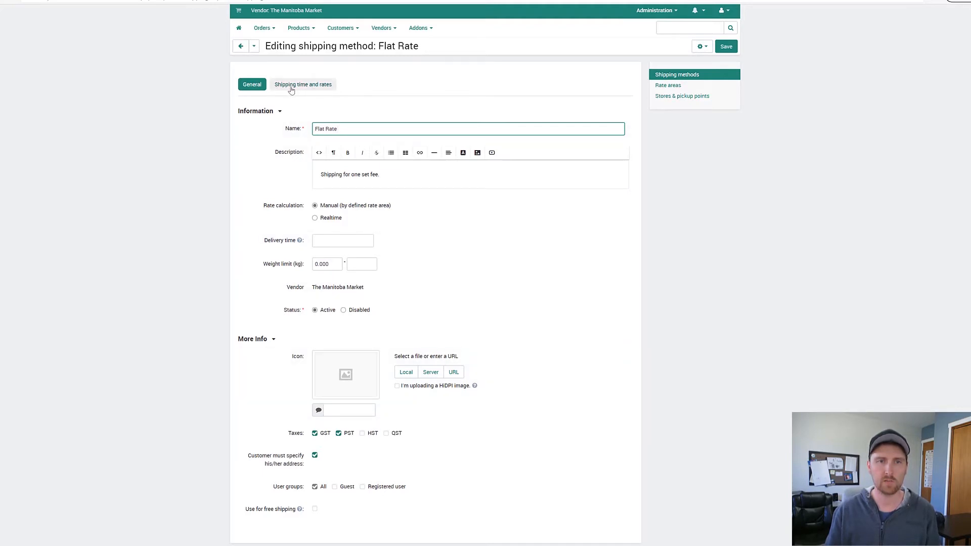
pyautogui.click(300, 87)
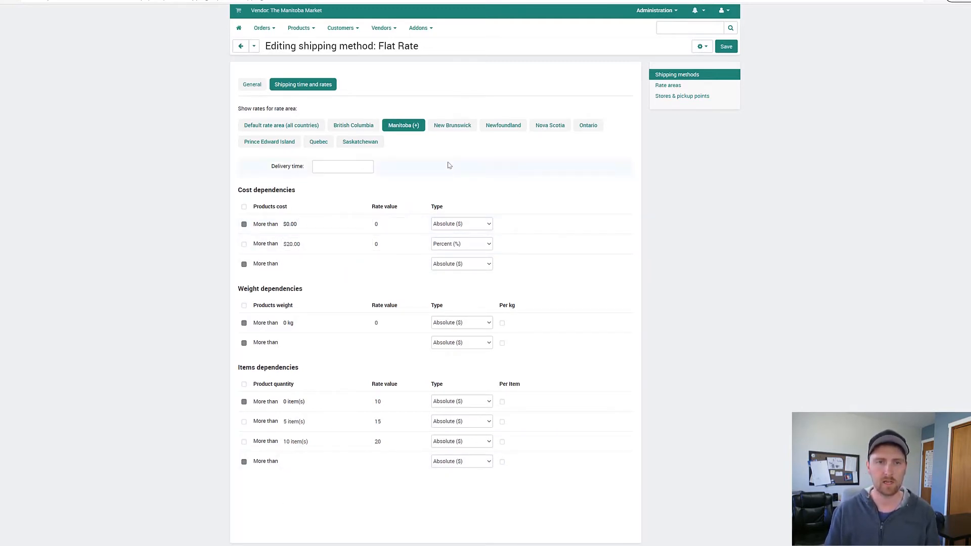
# Step: Look through the Flat Rate settings of the default rate area and the individual provinces, comparing Manitoba with the others
pyautogui.click(287, 126)
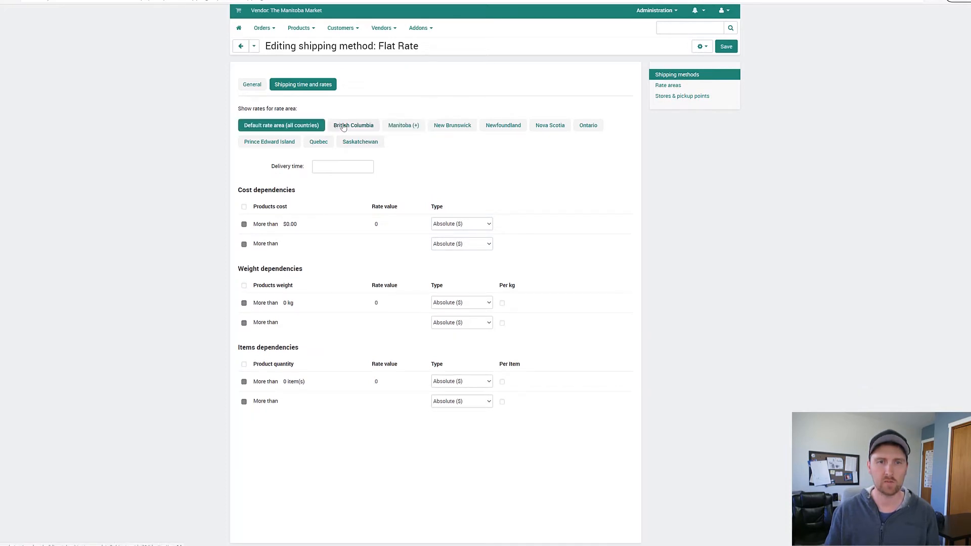
pyautogui.click(344, 126)
pyautogui.click(402, 126)
pyautogui.click(453, 126)
pyautogui.click(500, 126)
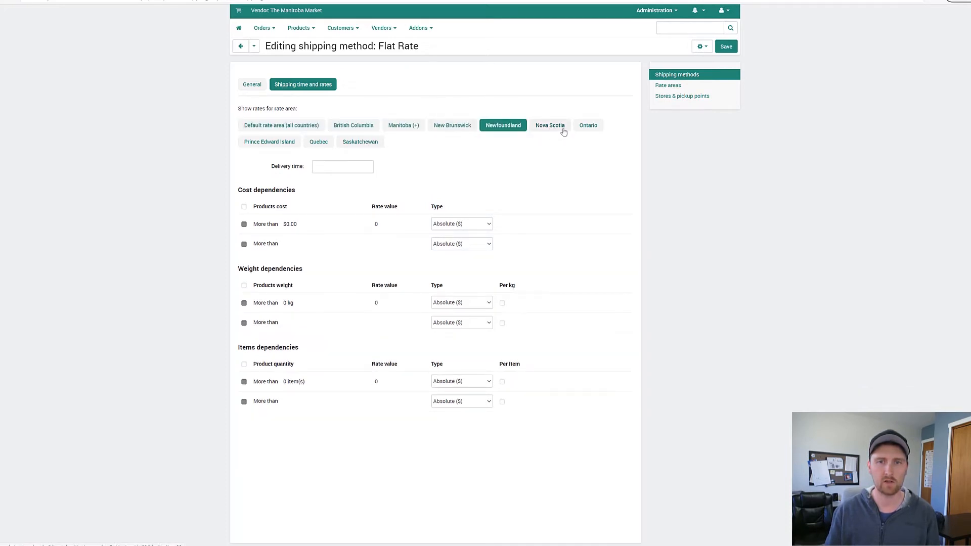
pyautogui.click(563, 128)
pyautogui.click(587, 125)
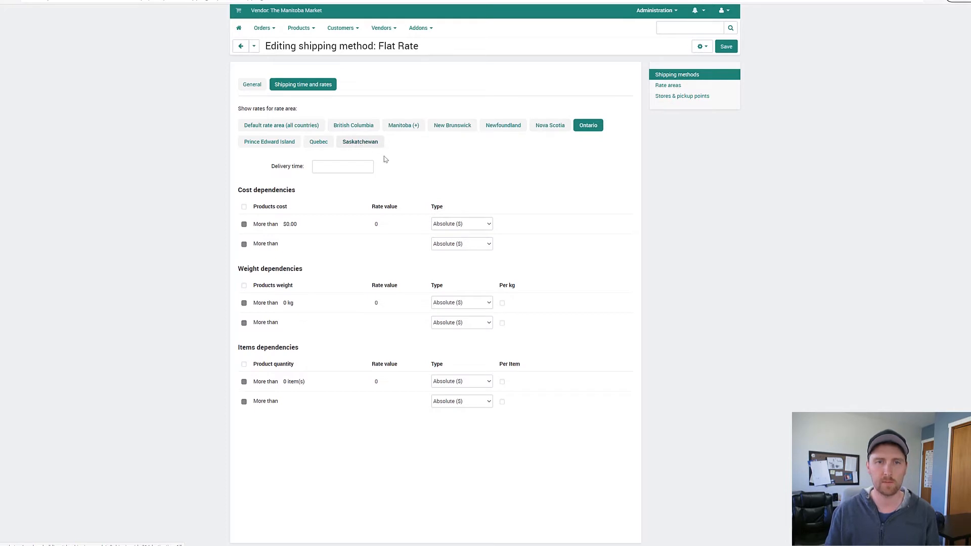
pyautogui.click(360, 143)
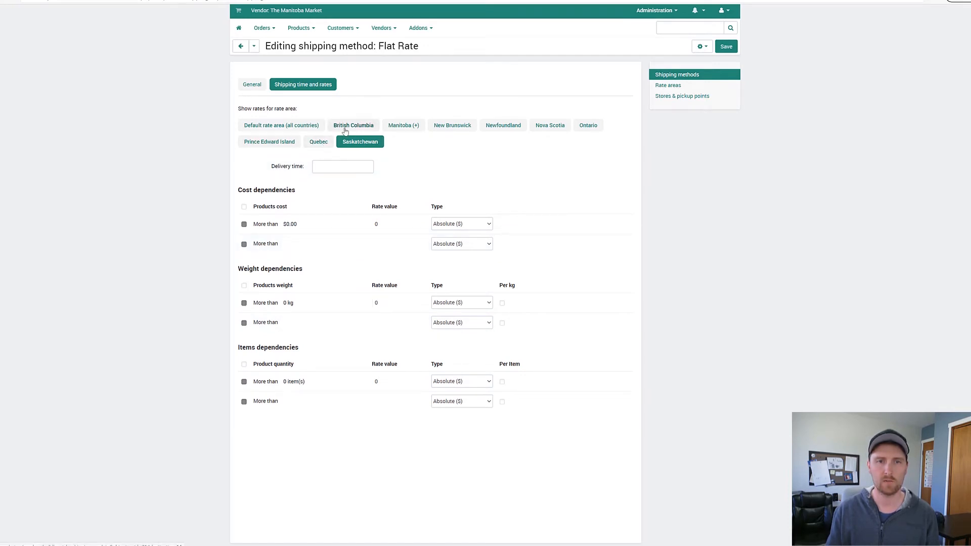
pyautogui.click(405, 126)
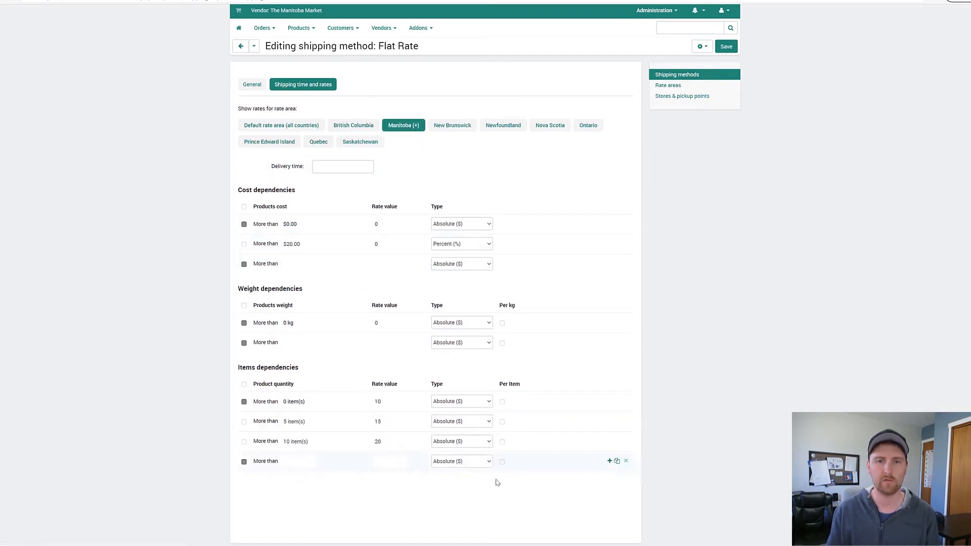
pyautogui.click(455, 128)
pyautogui.click(501, 130)
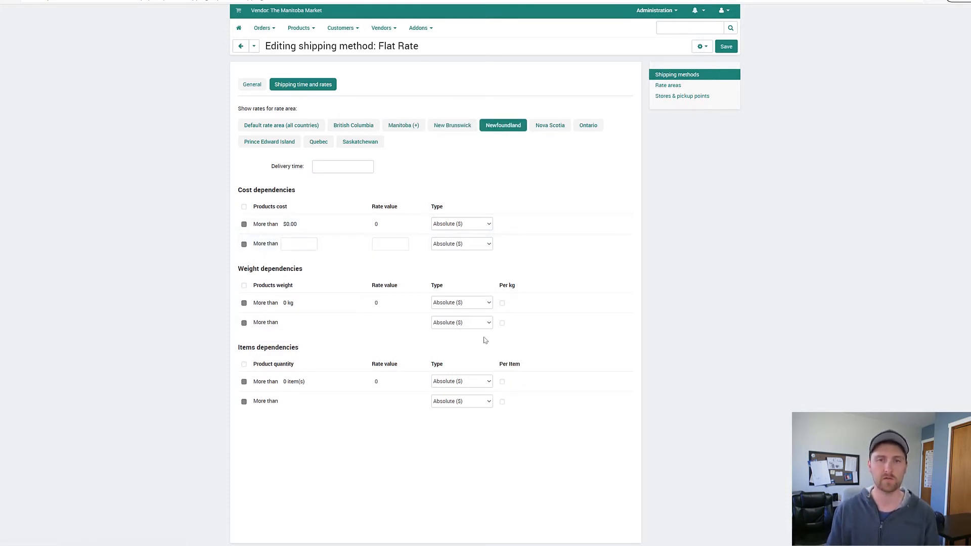
# Step: Show the Manitoba rates and examine their cost, weight and items dependencies
pyautogui.click(403, 127)
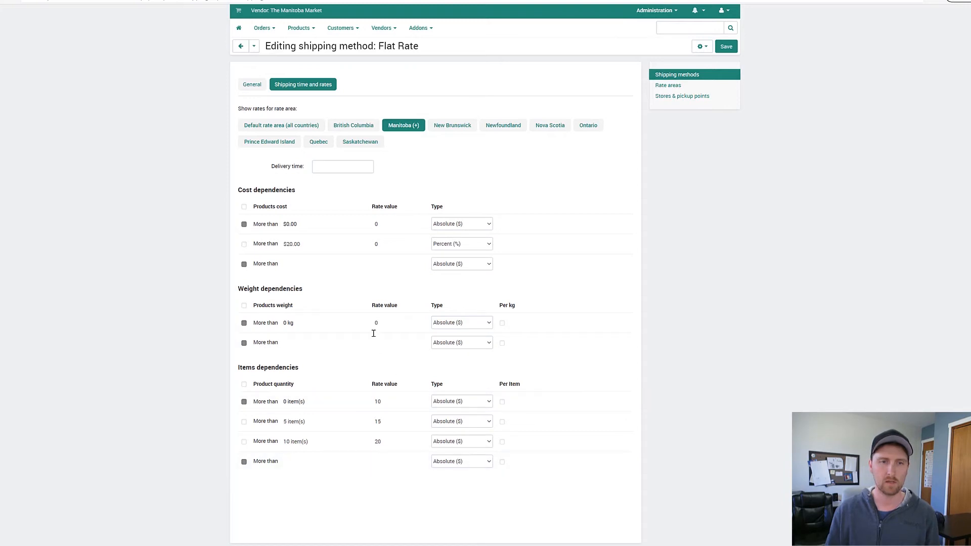
pyautogui.moveTo(238, 190); pyautogui.dragTo(298, 194)
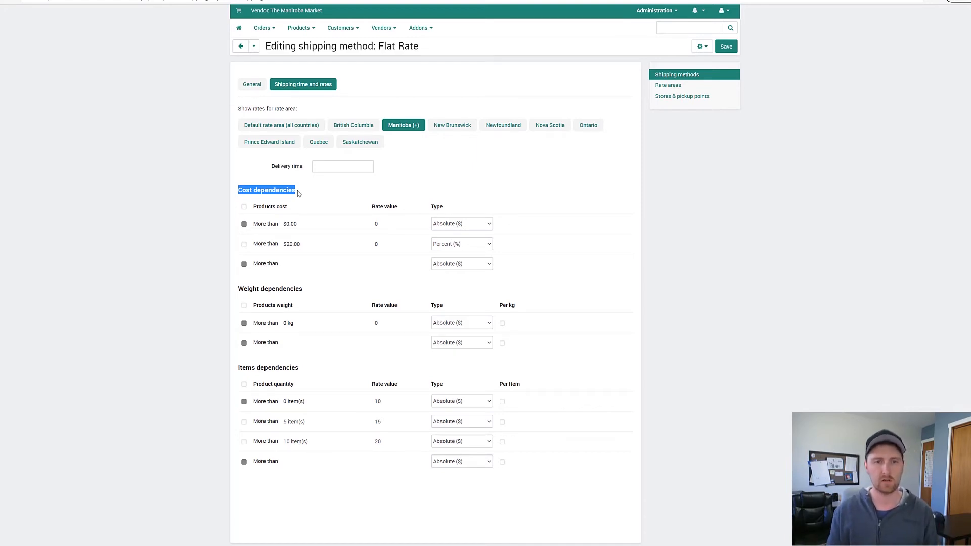
pyautogui.click(281, 290)
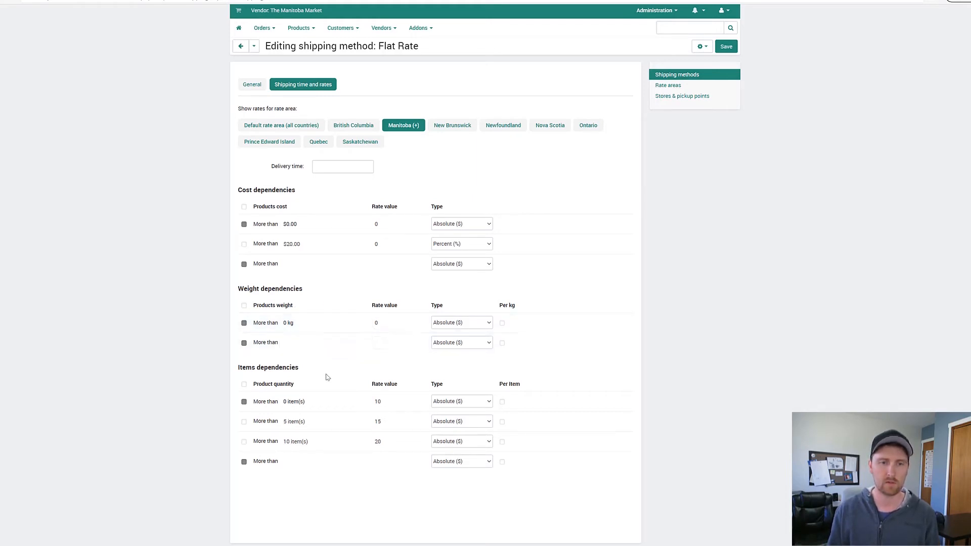
pyautogui.moveTo(243, 367); pyautogui.dragTo(305, 368)
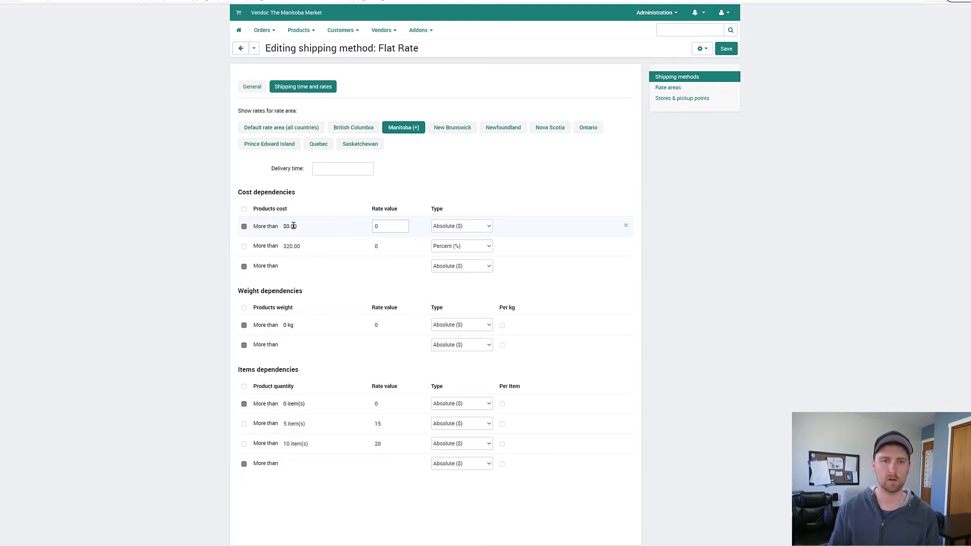
# Step: Set the Manitoba rate value for product costs of more than $0.00 to 10
pyautogui.click(374, 226)
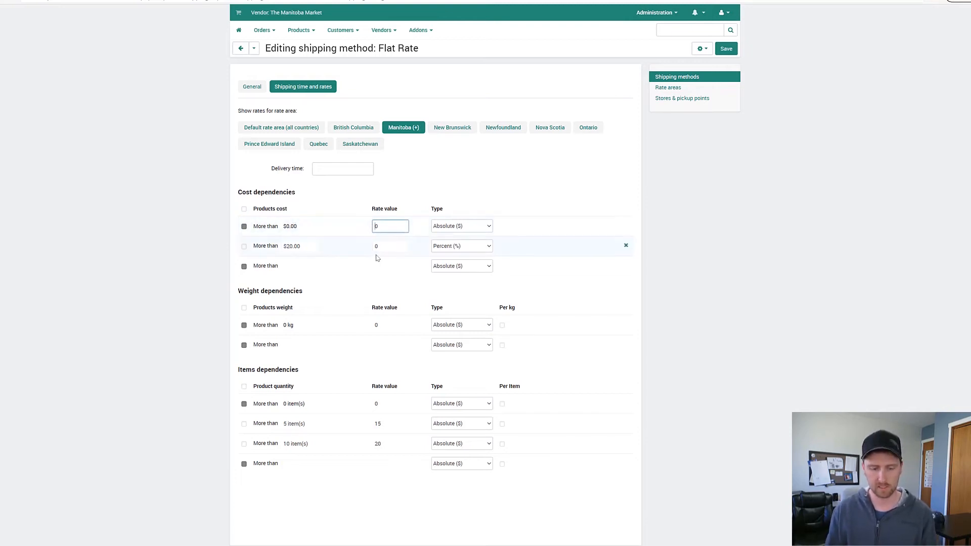
pyautogui.write('1')
# Step: Try the Percent (%) type on the more than $0.00 cost rate and switch it back to Absolute ($)
pyautogui.click(460, 226)
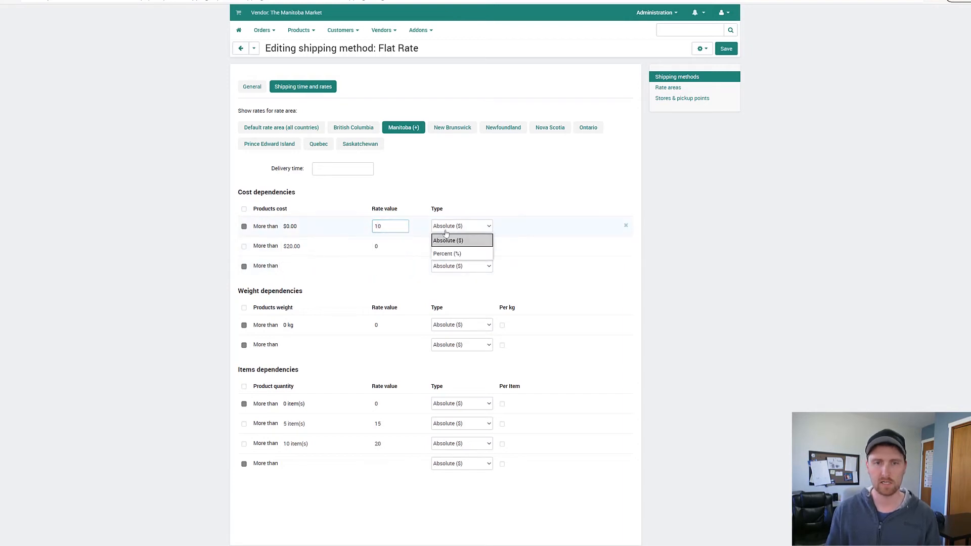
pyautogui.click(453, 254)
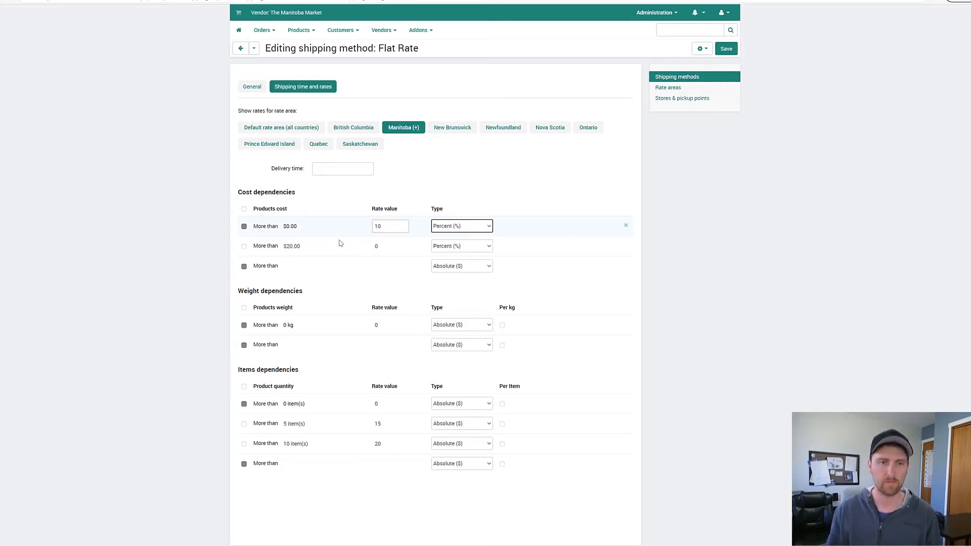
pyautogui.click(439, 225)
pyautogui.click(443, 241)
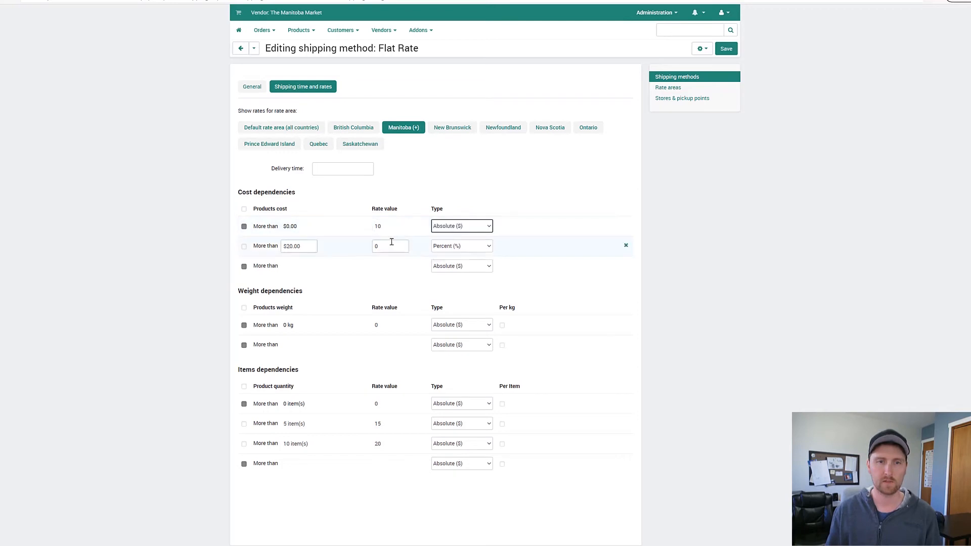
# Step: Set the more than $20.00 cost rate to 15 as Absolute ($), and add a more than $50.00 rate of 30
pyautogui.click(243, 247)
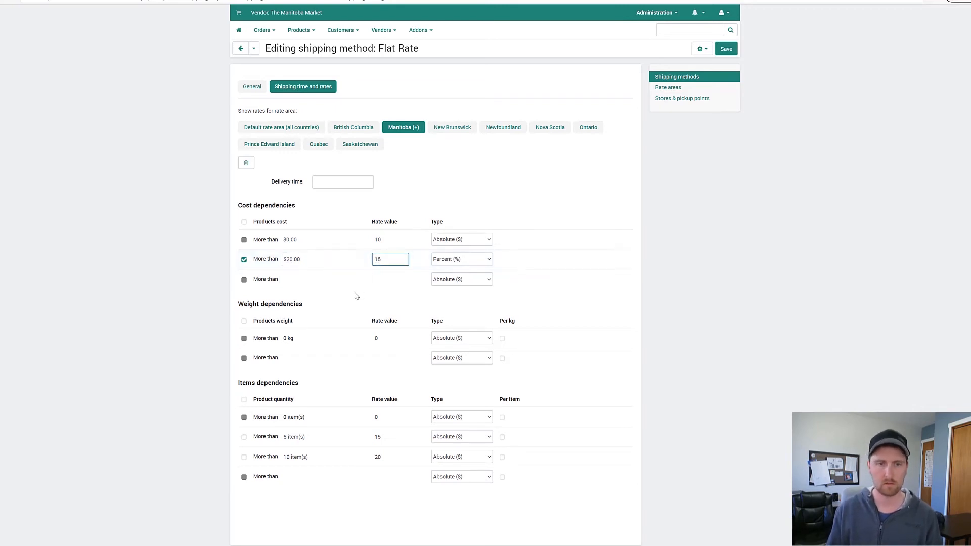
pyautogui.click(295, 282)
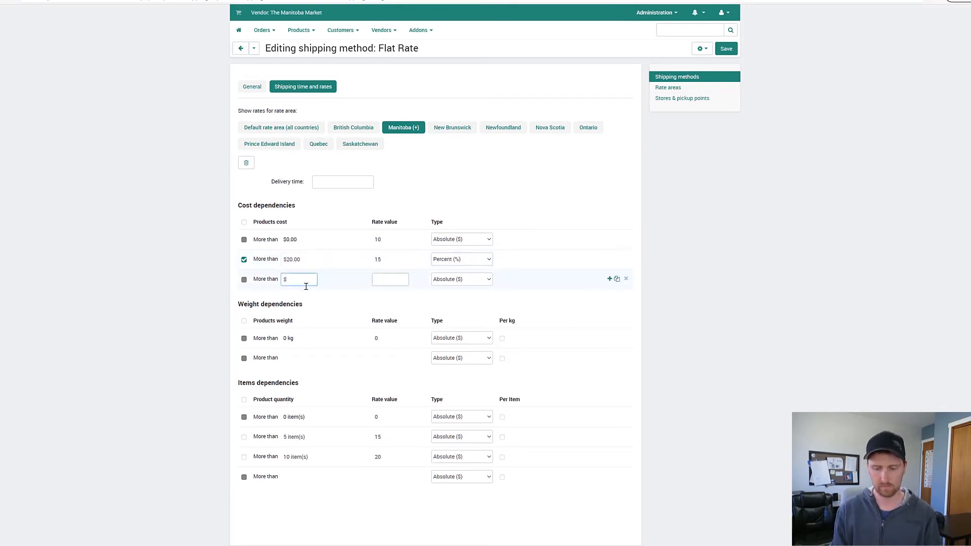
pyautogui.click(394, 282)
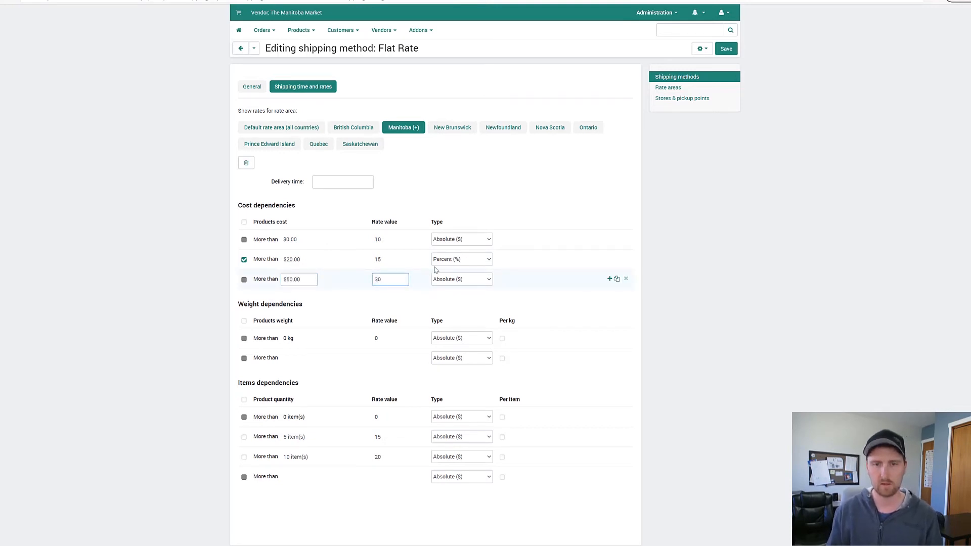
pyautogui.click(448, 258)
pyautogui.click(445, 273)
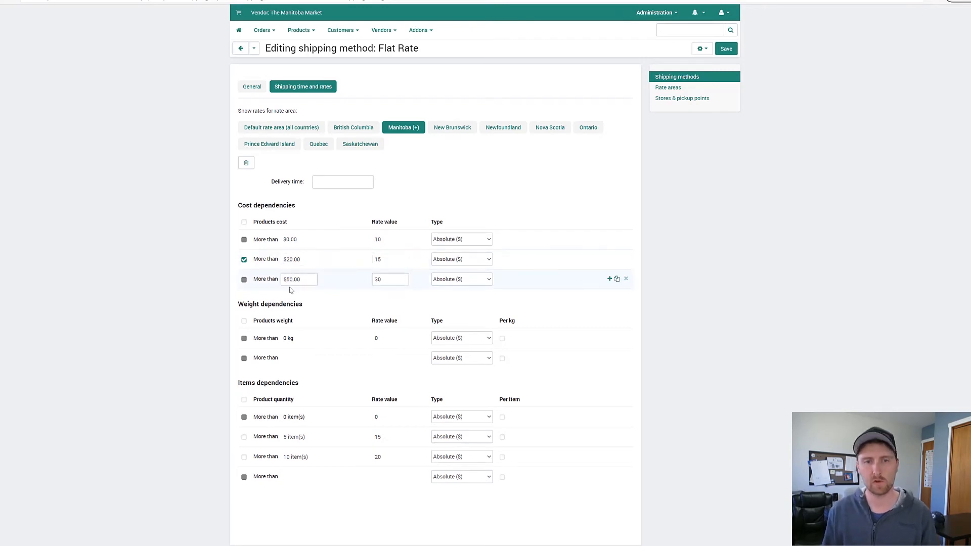
# Step: Go over the rate values of the three cost dependencies and deselect the more than $20.00 row
pyautogui.click(391, 278)
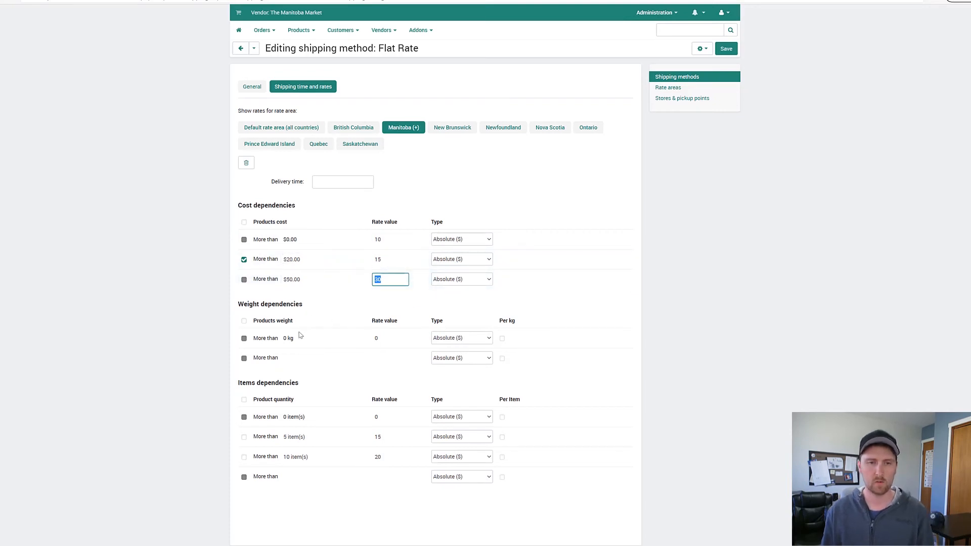
pyautogui.click(433, 232)
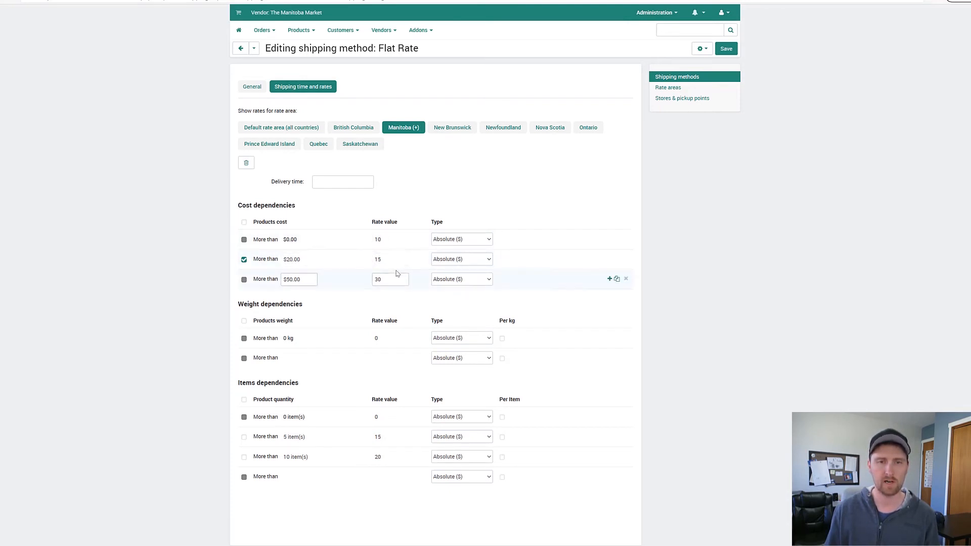
pyautogui.moveTo(392, 259); pyautogui.dragTo(350, 264)
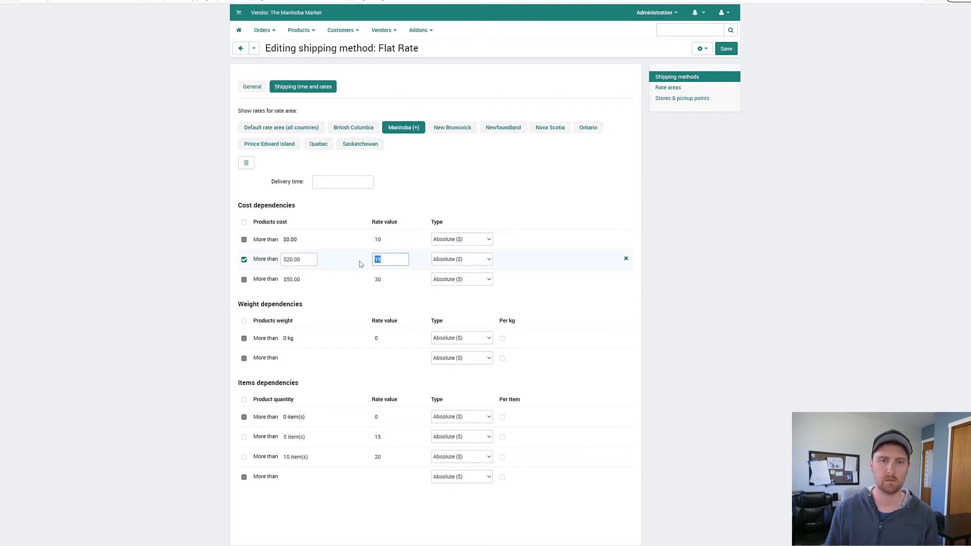
pyautogui.click(387, 241)
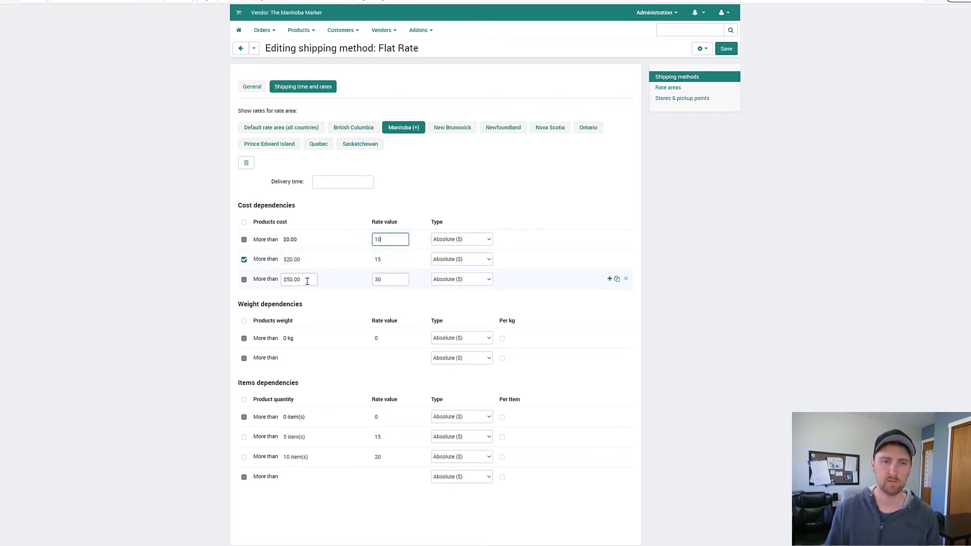
pyautogui.moveTo(307, 281); pyautogui.dragTo(262, 286)
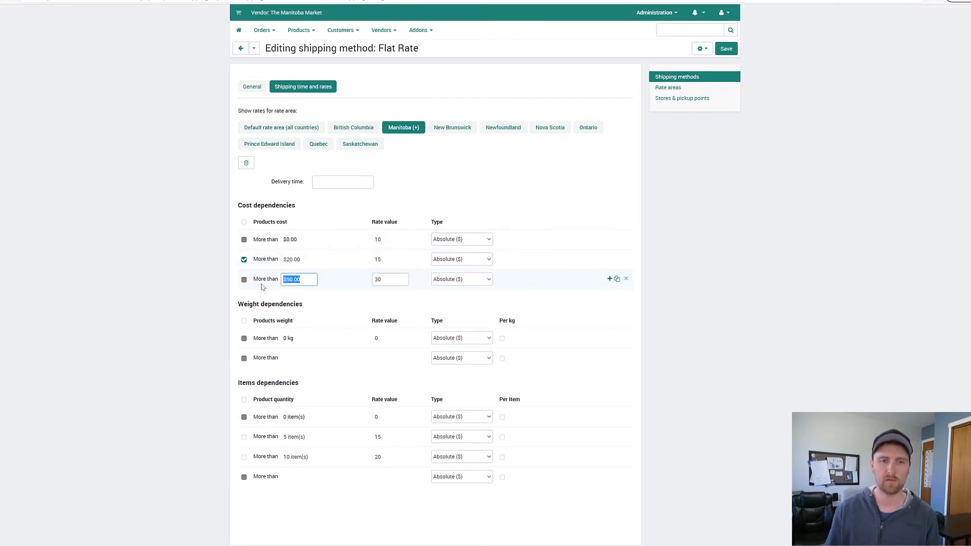
pyautogui.click(383, 279)
pyautogui.doubleClick(376, 281)
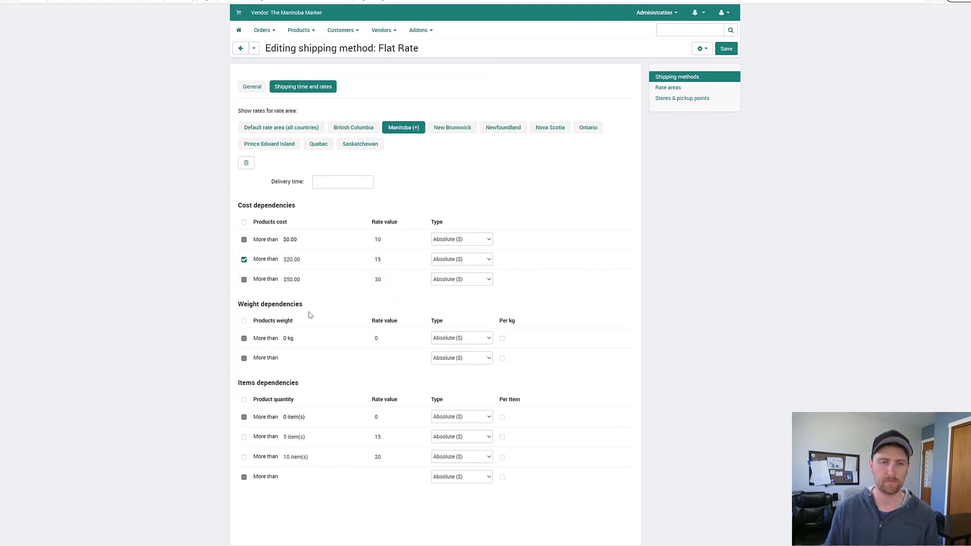
pyautogui.click(244, 258)
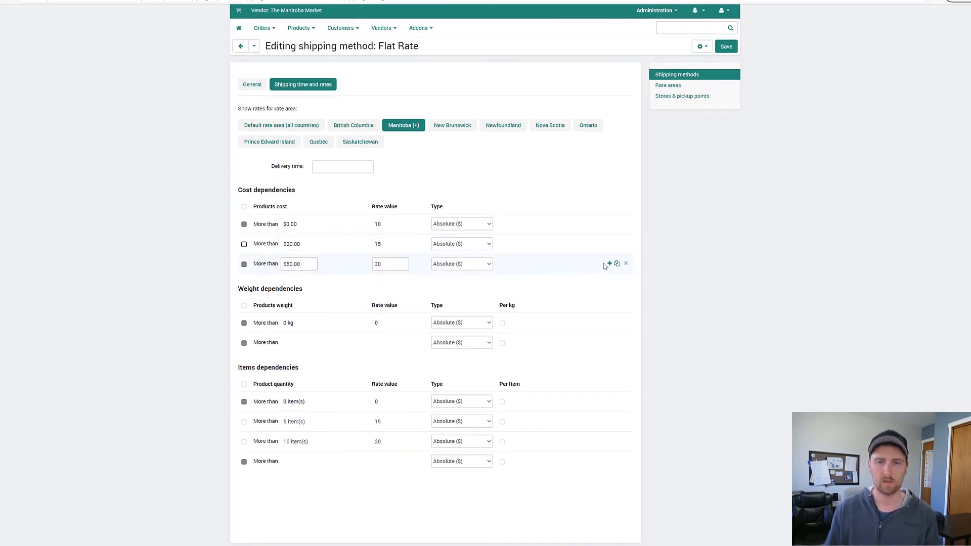
# Step: Remove the more than $20.00 cost rate for Manitoba, and add a weight rate of 30 for products weighing more than 2 kg
pyautogui.click(625, 249)
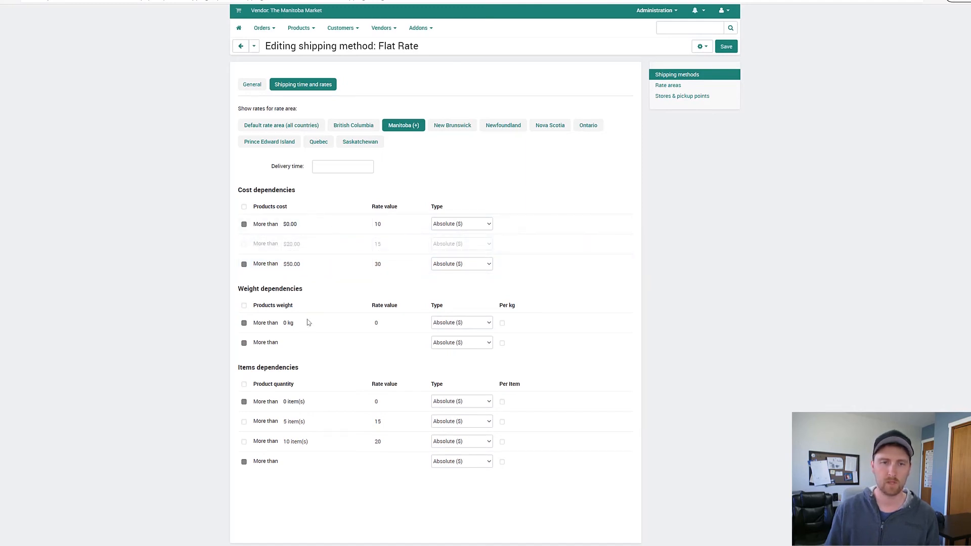
pyautogui.moveTo(239, 292); pyautogui.dragTo(300, 289)
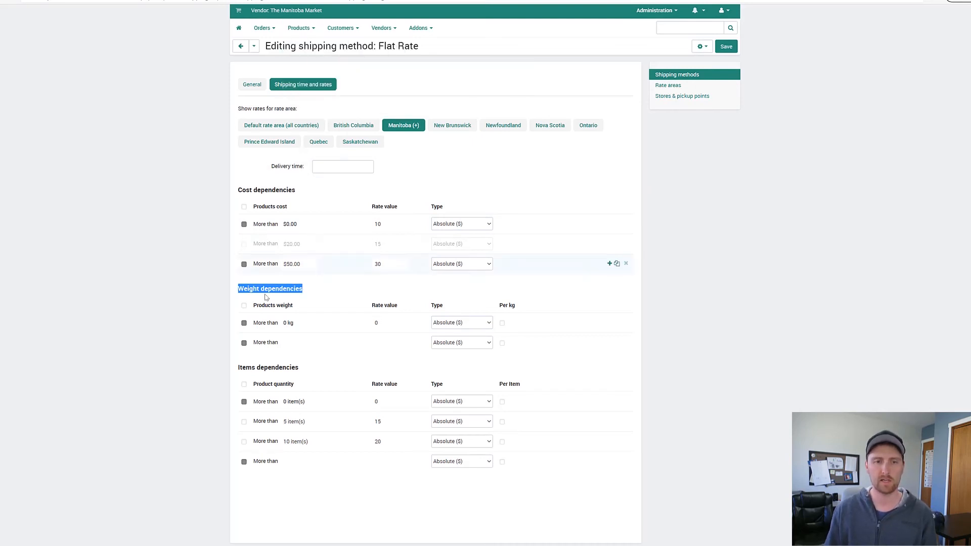
pyautogui.click(288, 322)
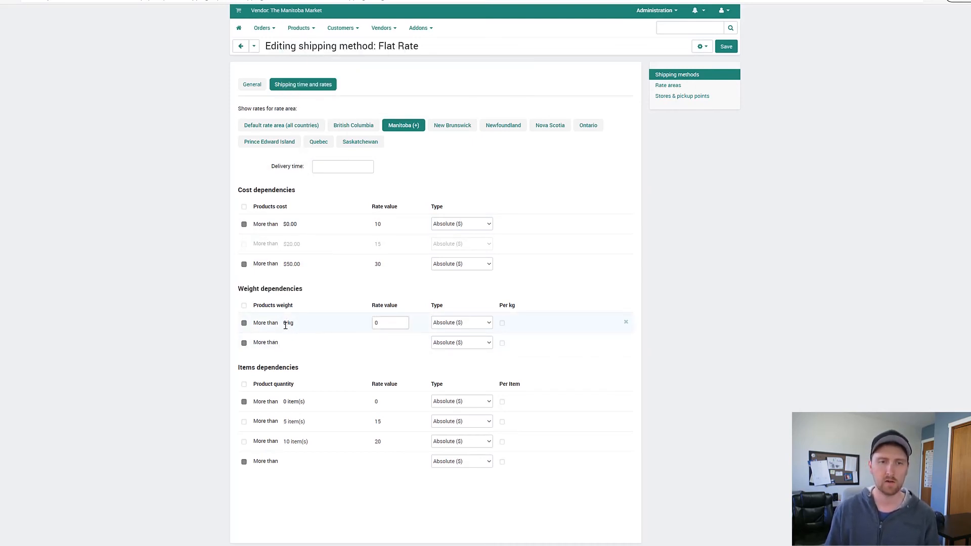
pyautogui.click(283, 341)
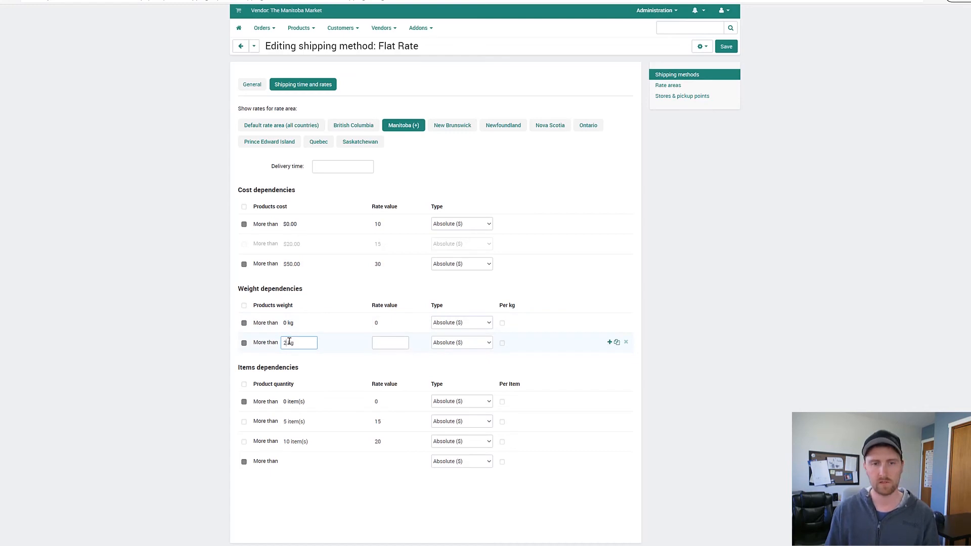
pyautogui.click(331, 357)
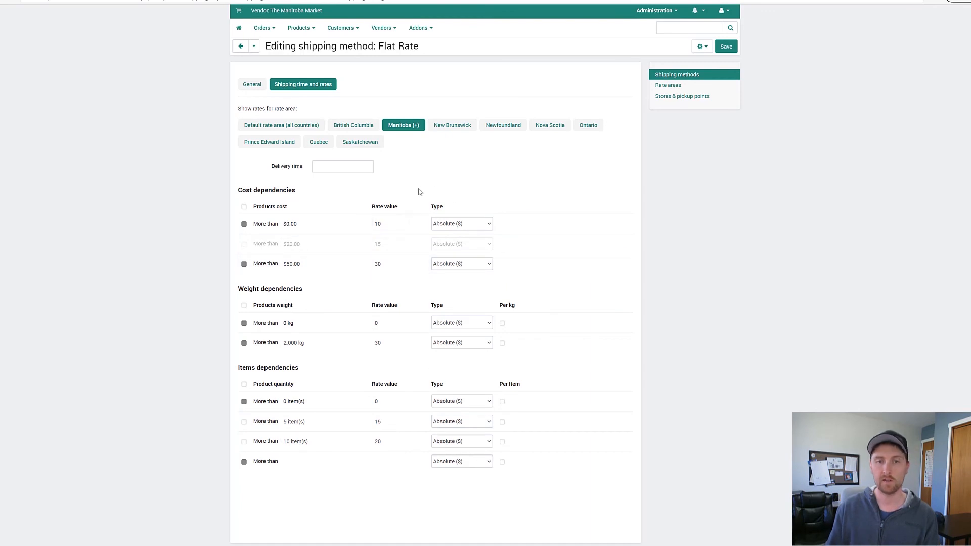
# Step: Look through the rates of the New Brunswick, Newfoundland, Nova Scotia, Ontario and default rate areas
pyautogui.click(459, 130)
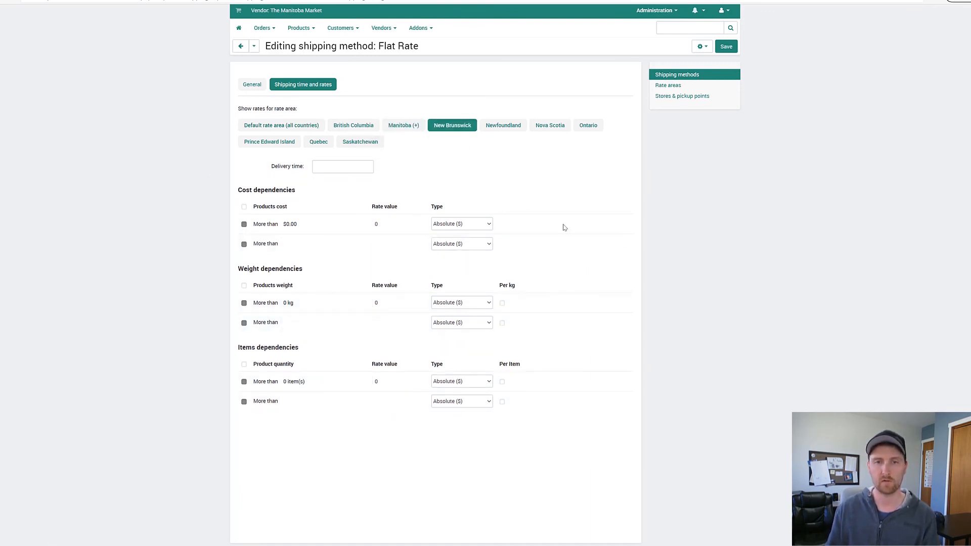
pyautogui.click(503, 126)
pyautogui.click(550, 125)
pyautogui.click(588, 125)
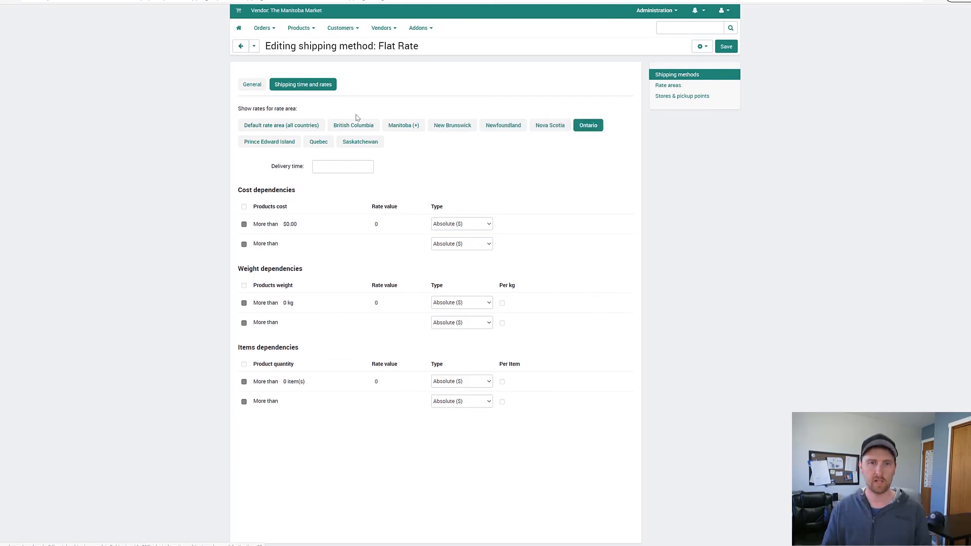
pyautogui.click(281, 125)
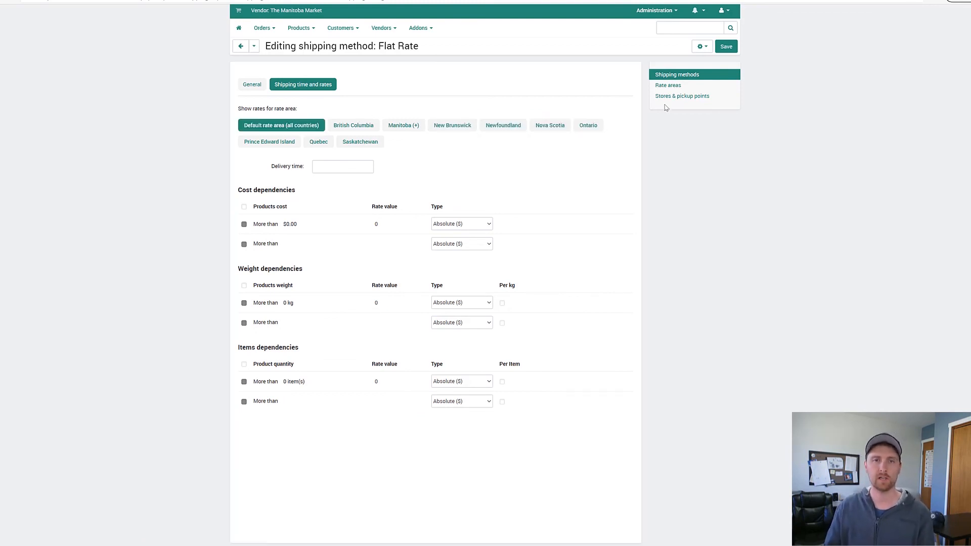